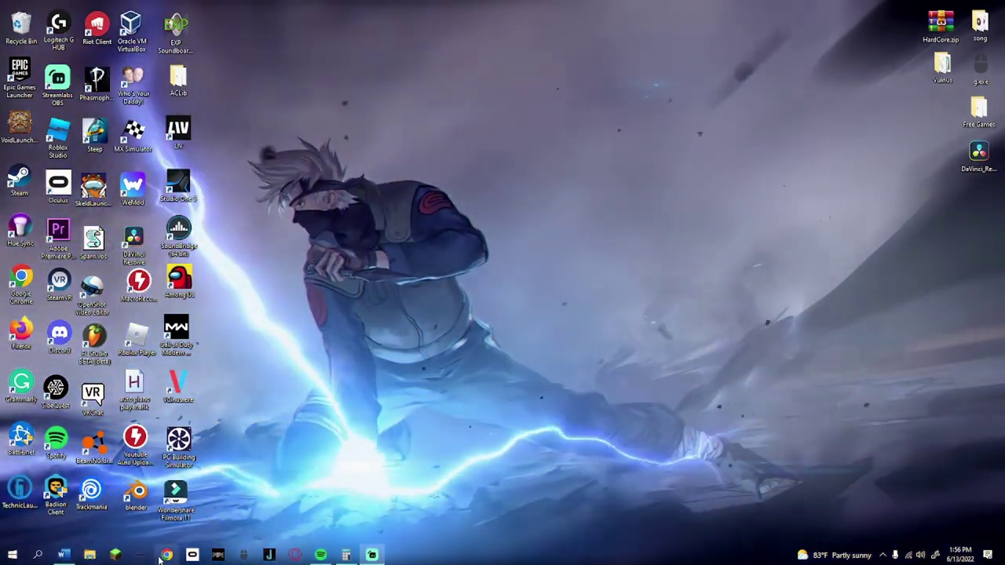
Launch Chrome and search the web for 'davinci resolve'.
left_click(166, 555)
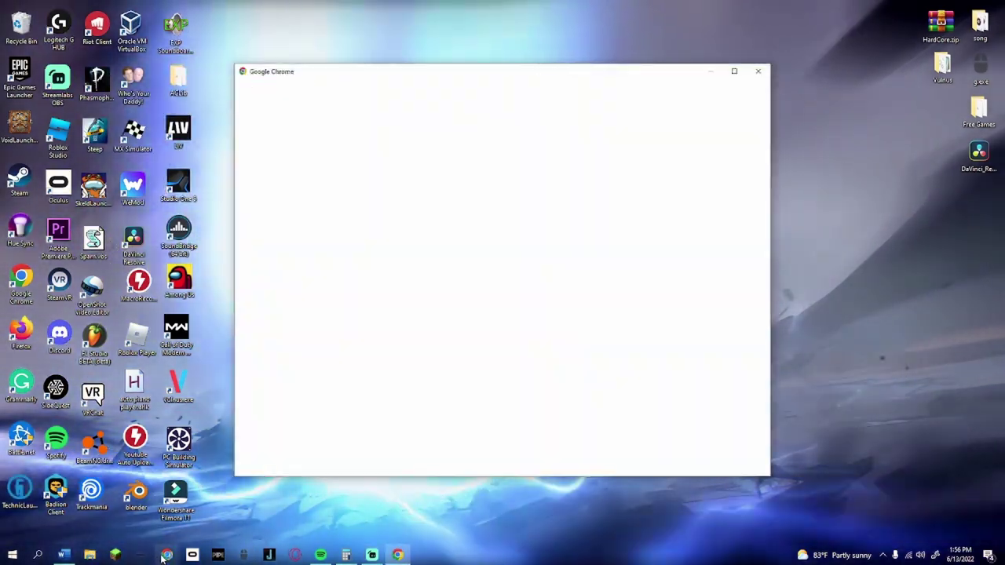
left_click(361, 249)
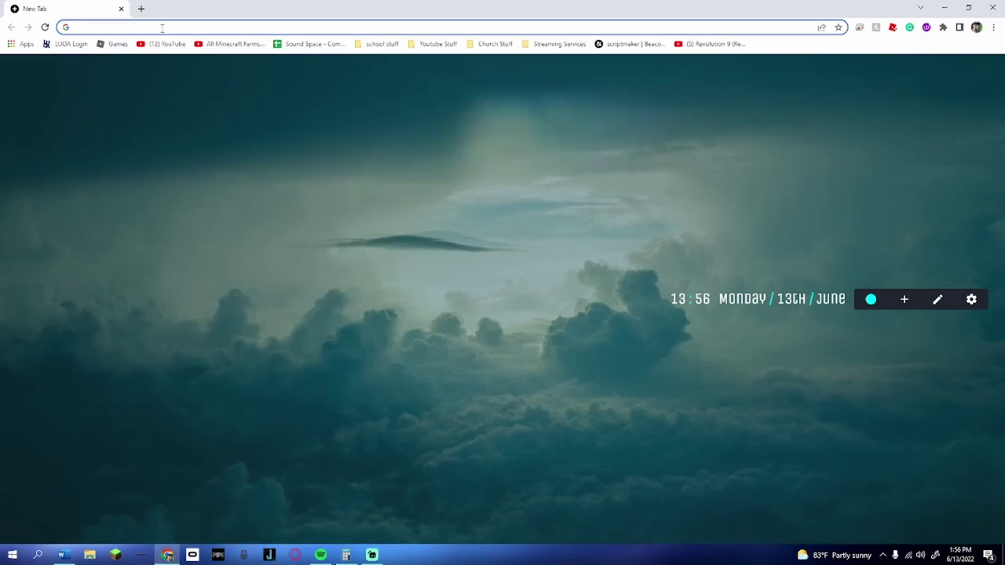
type("davinci resolv")
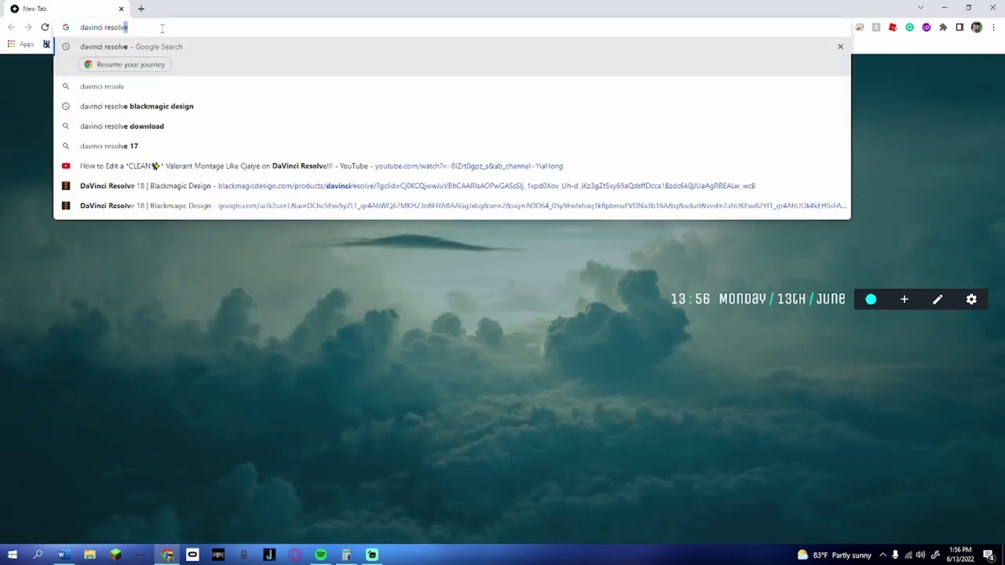
key("Return")
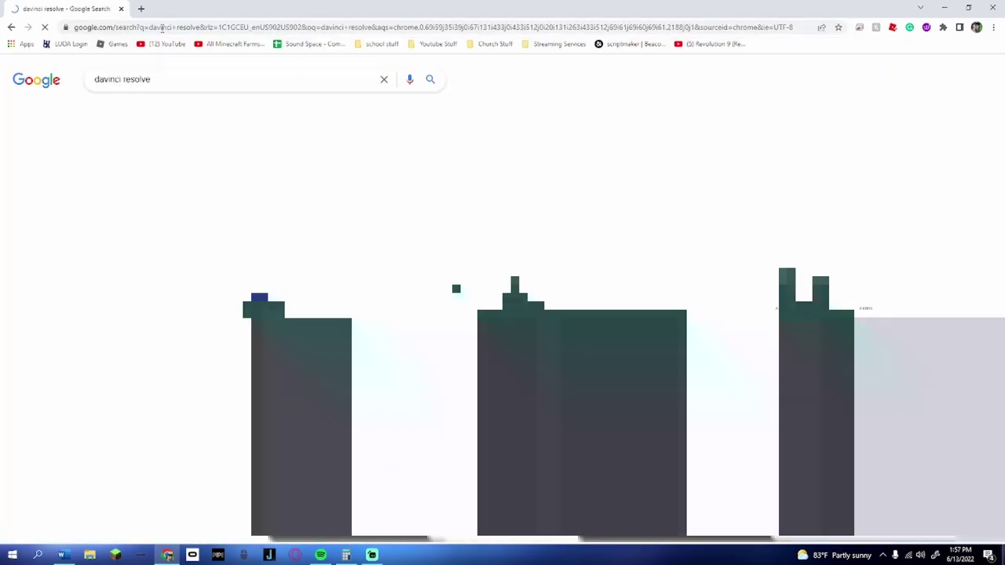
Open the Blackmagic Design DaVinci Resolve page, show its free download options, then close Chrome.
left_click(180, 169)
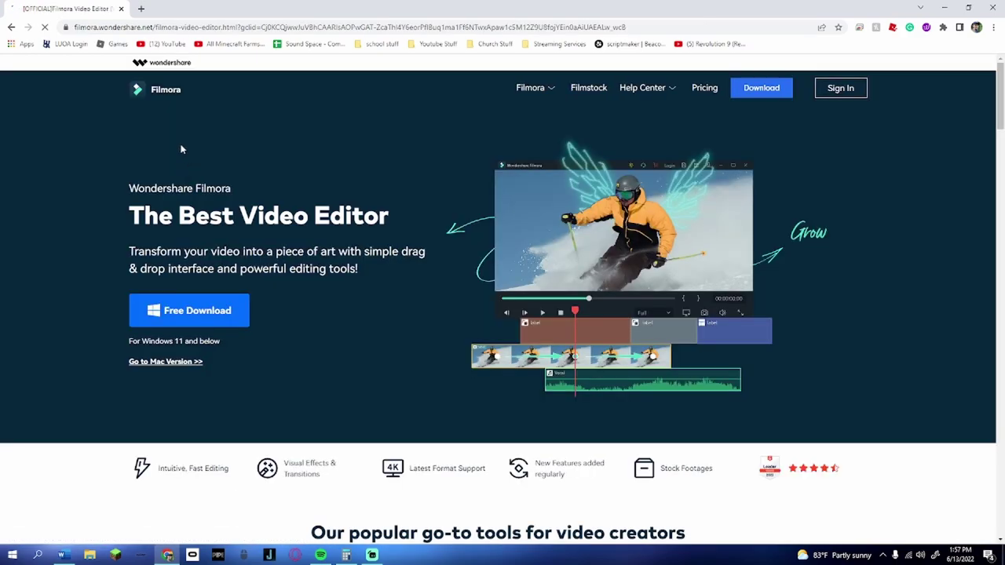
left_click(9, 27)
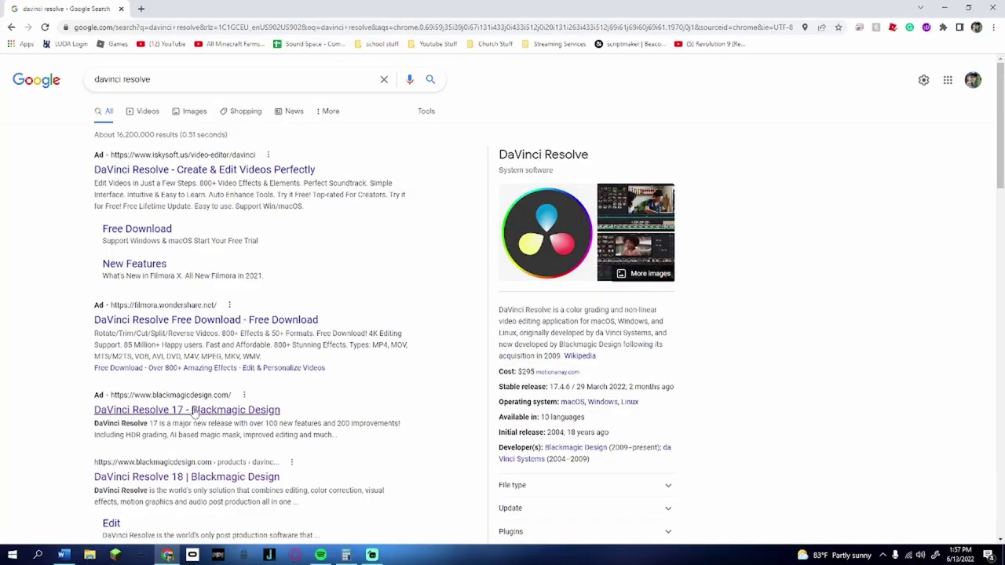
left_click(194, 411)
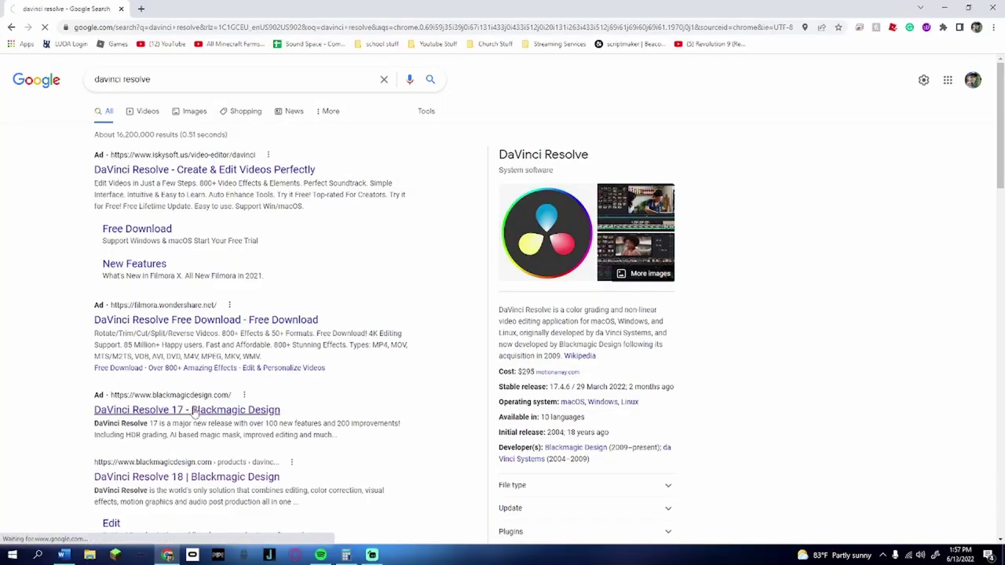
scroll(365, 396, "down", 4)
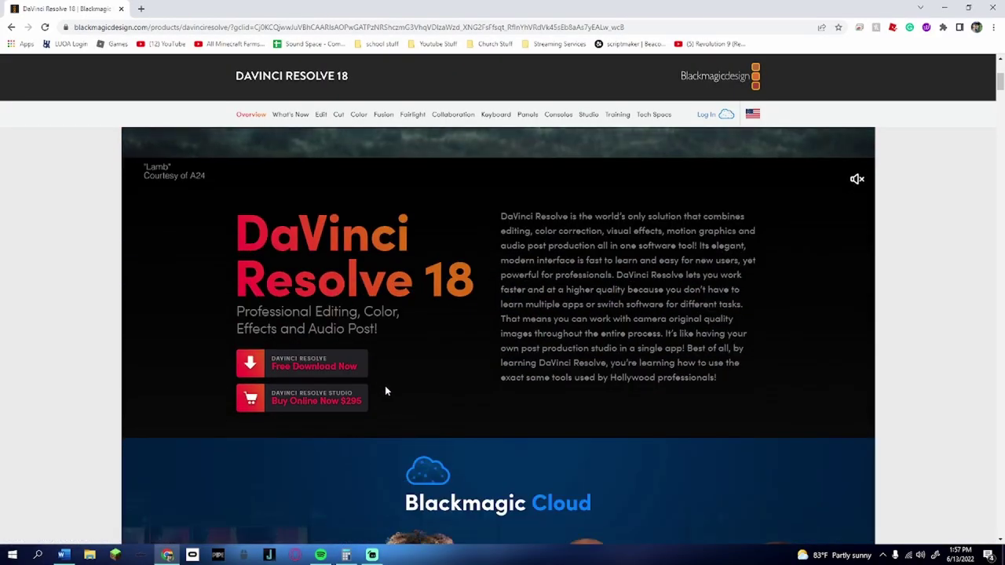
left_click(338, 368)
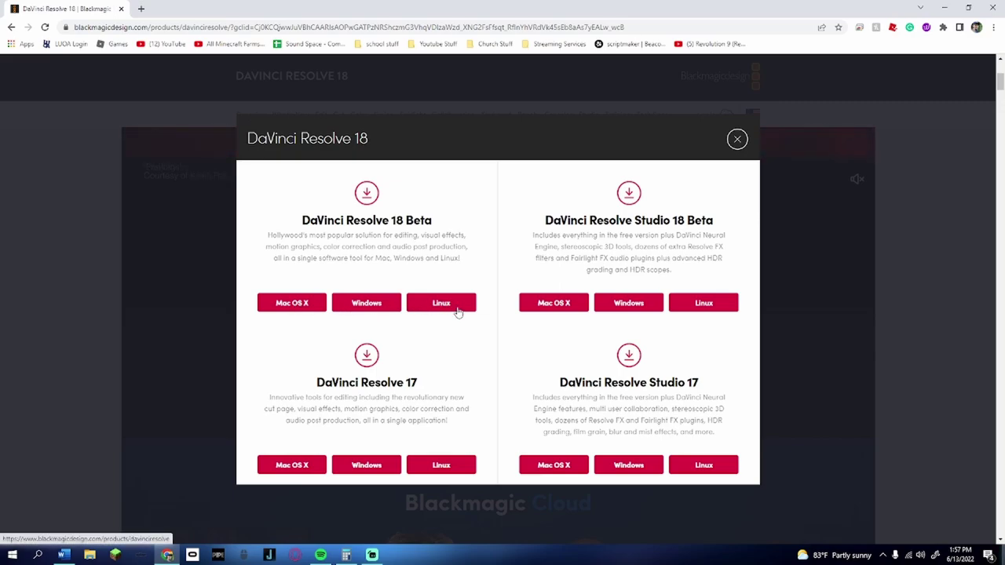
left_click(995, 6)
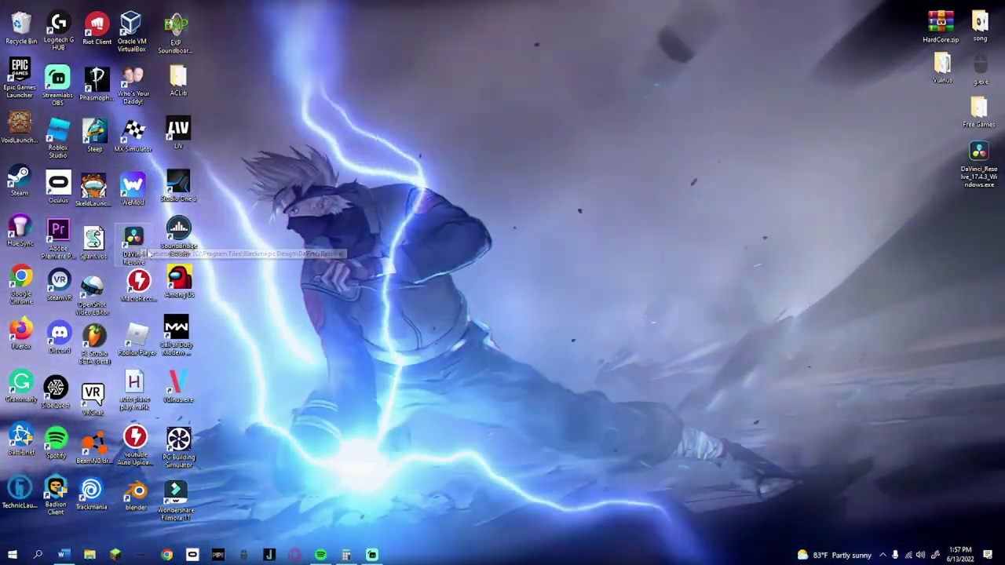
Launch DaVinci Resolve and create a new project named 'Gorilla Tag montage 12'.
double_click(135, 243)
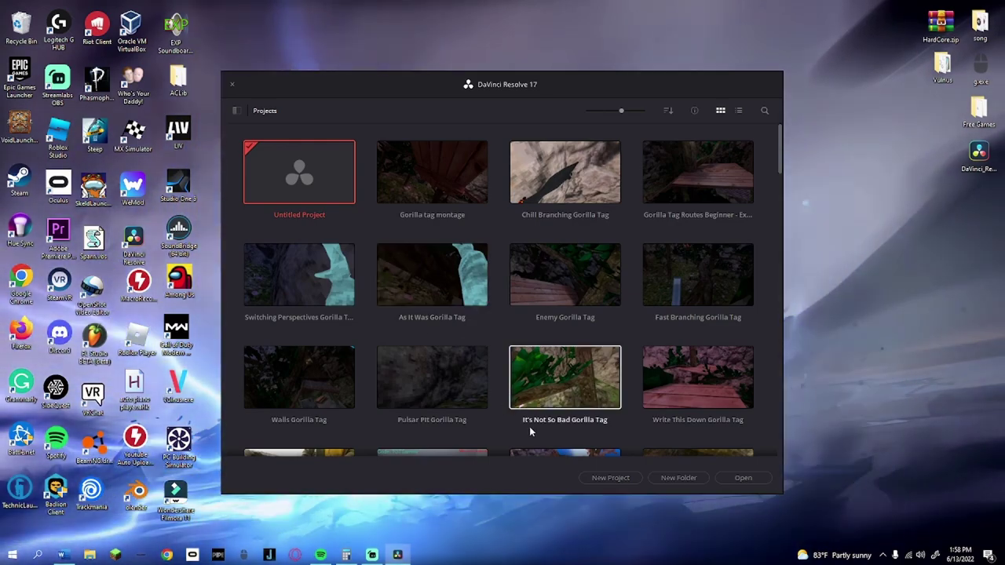
left_click(616, 476)
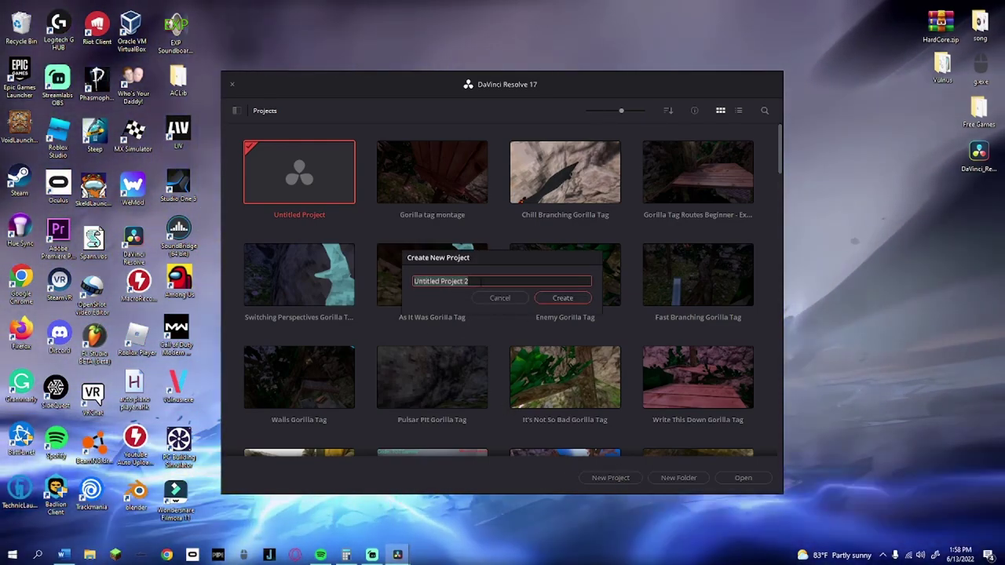
key("ctrl+a")
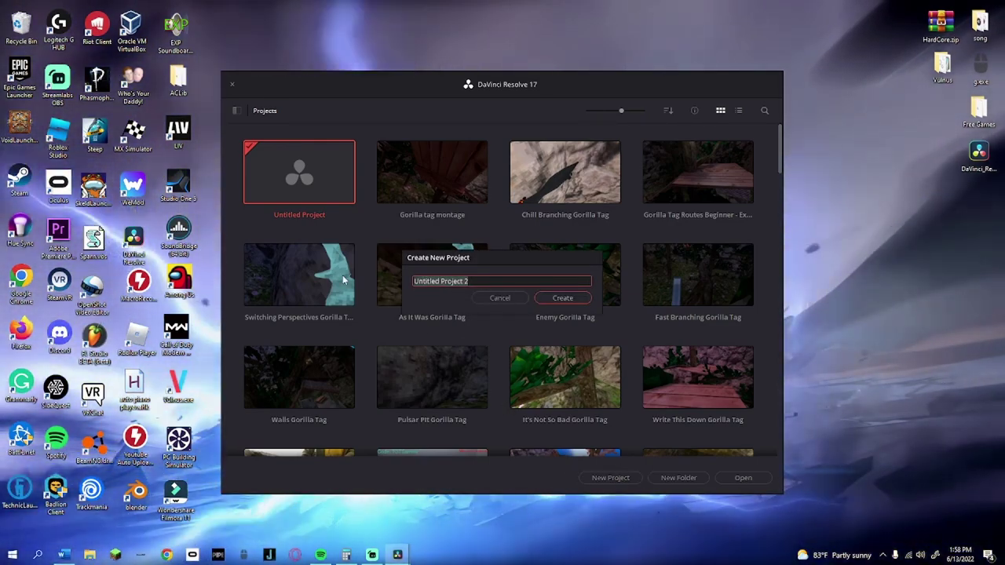
key("BackSpace")
type("Gorilla T")
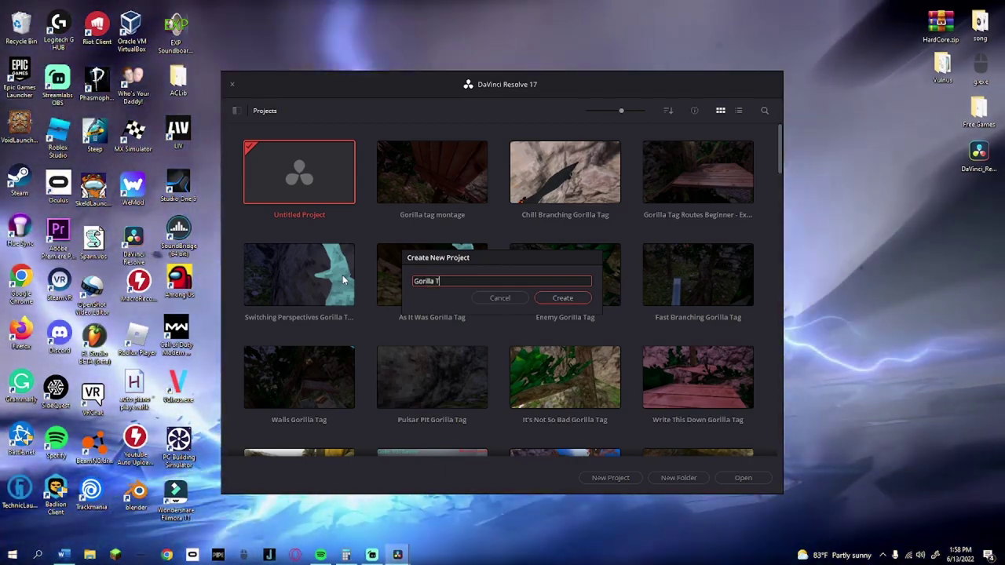
type("ag montage 12")
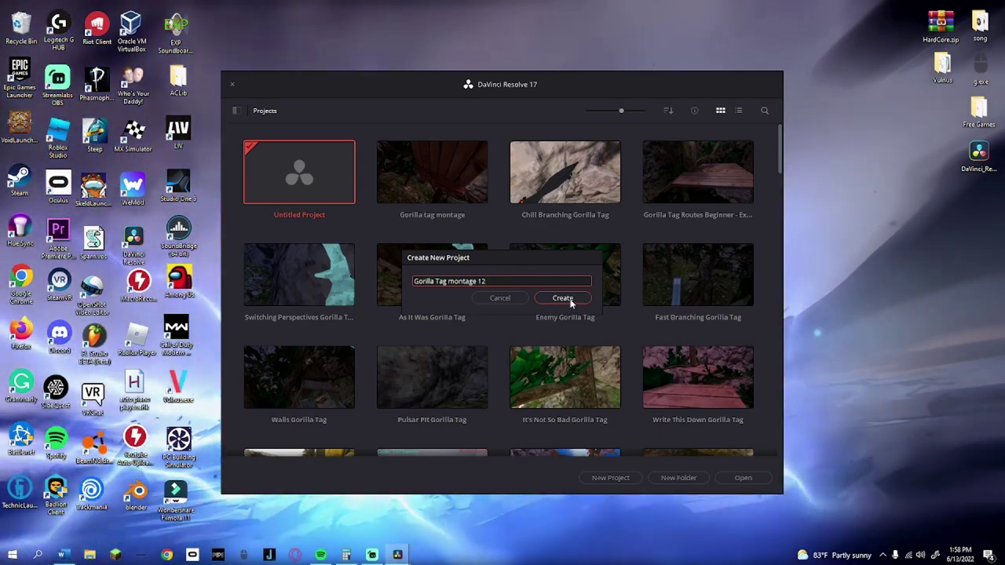
left_click(570, 302)
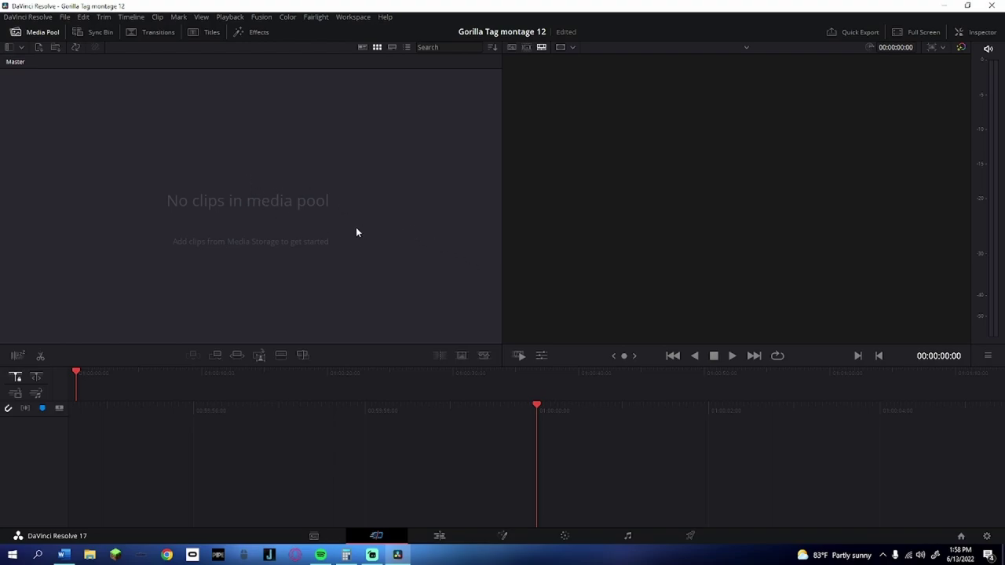
left_click(89, 555)
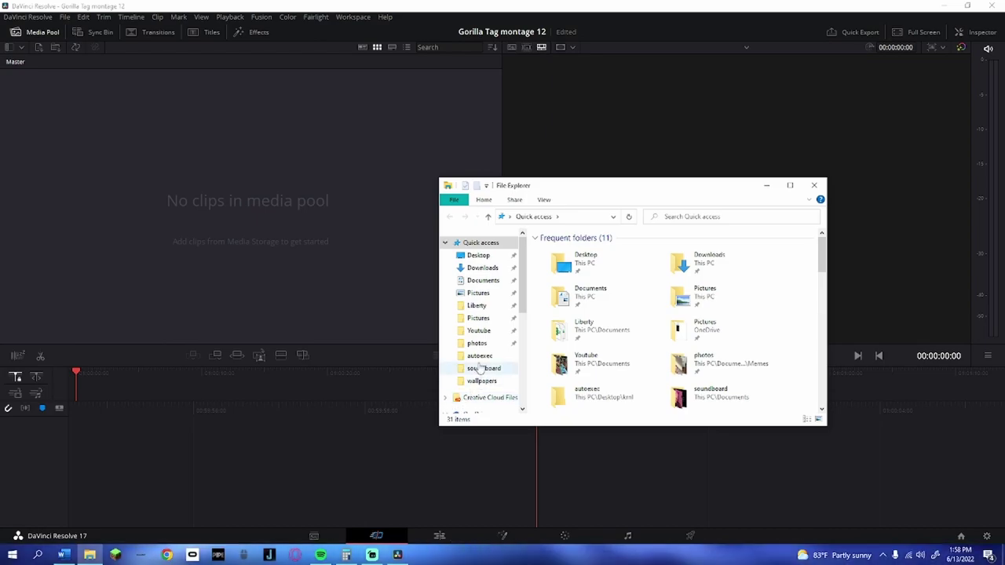
scroll(484, 352, "down", 6)
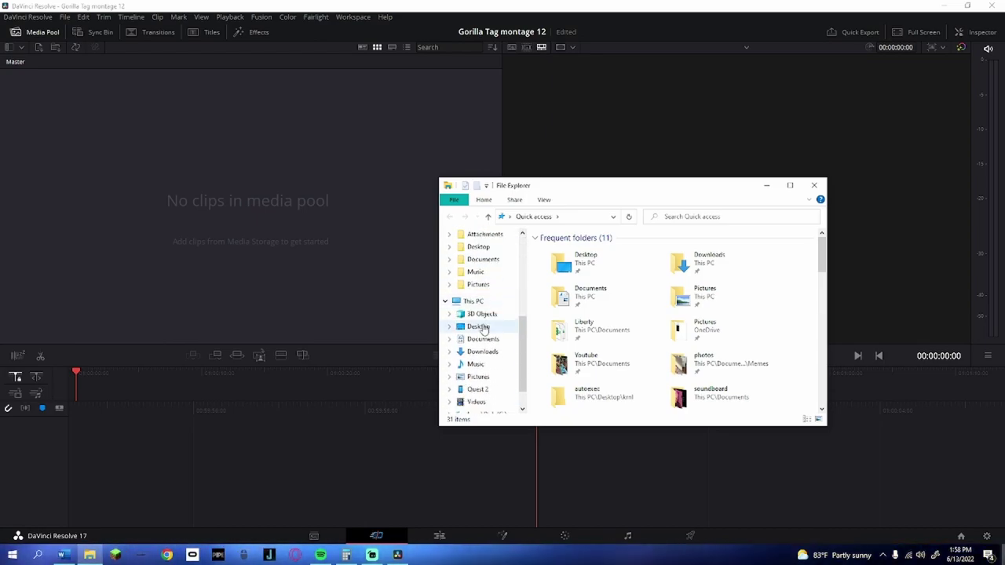
left_click(477, 352)
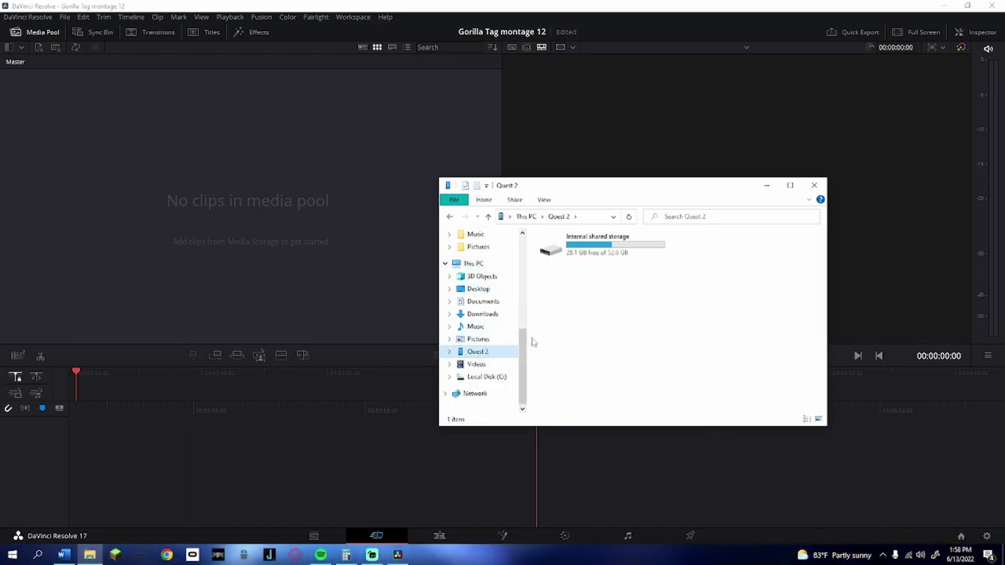
double_click(629, 257)
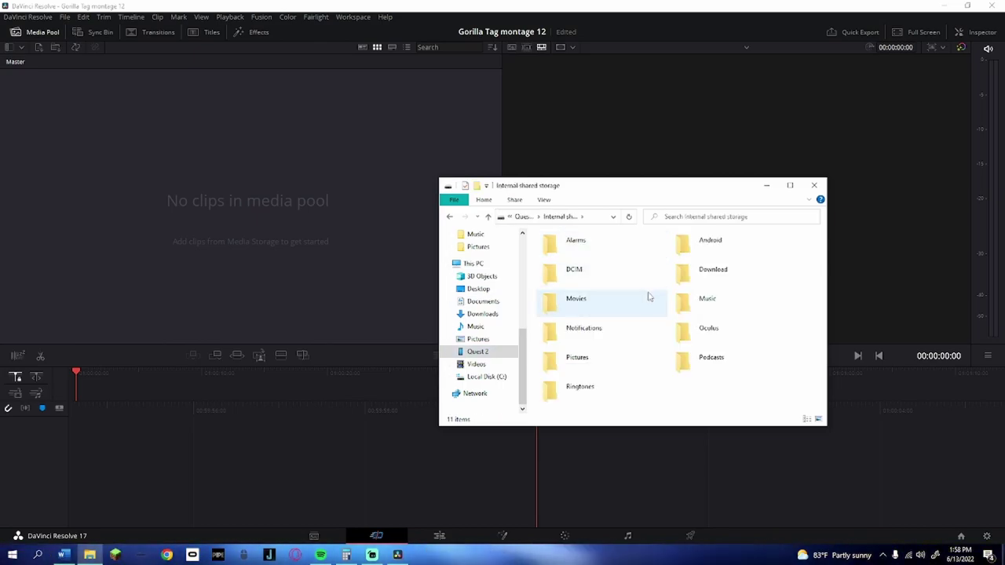
double_click(706, 335)
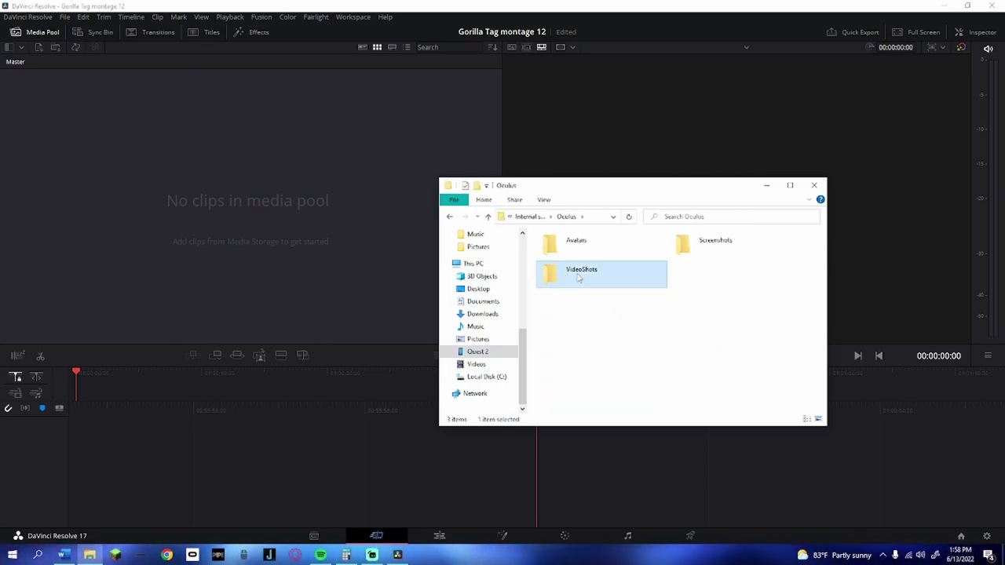
double_click(570, 273)
scroll(675, 337, "down", 5)
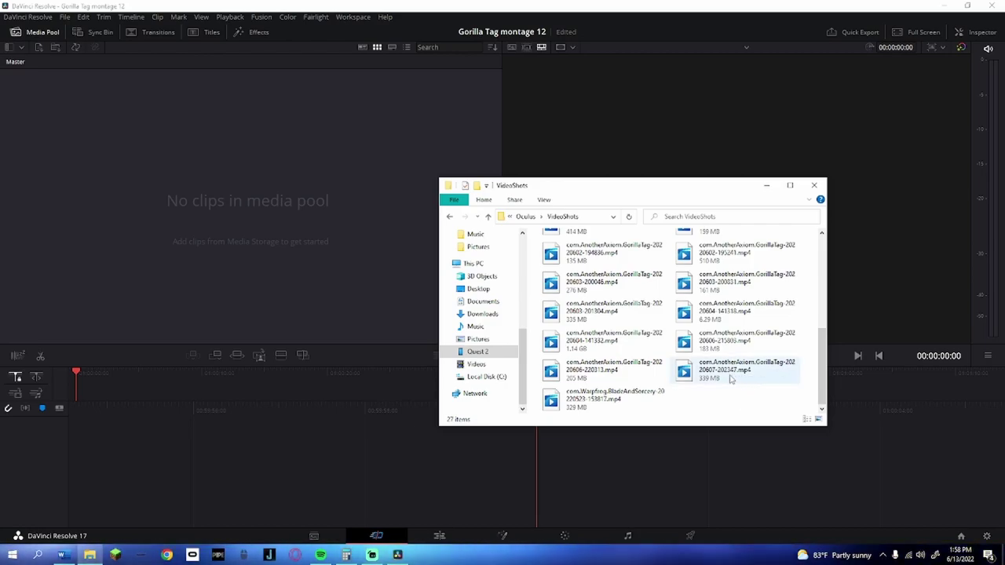
left_click_drag(714, 379, 478, 288)
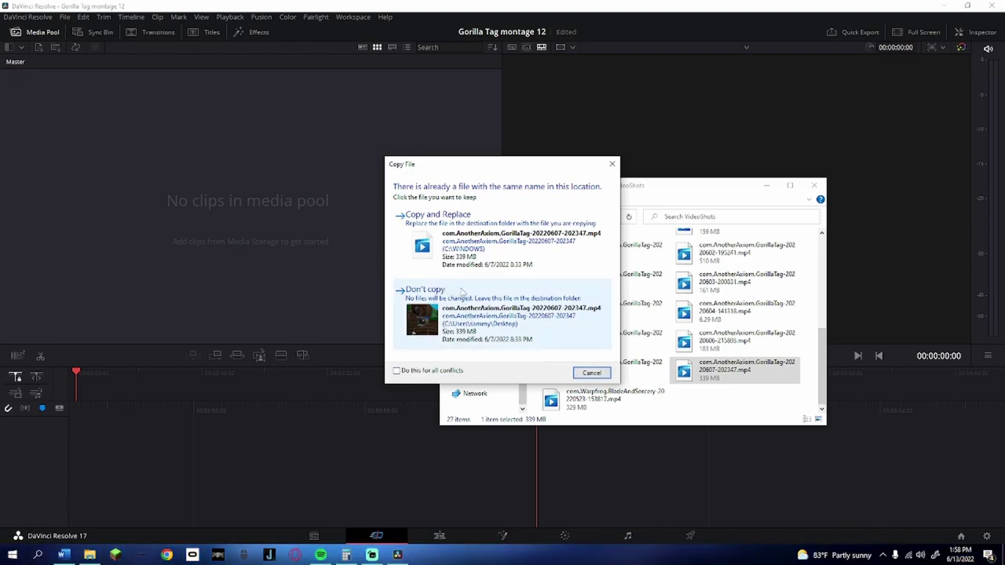
left_click(613, 165)
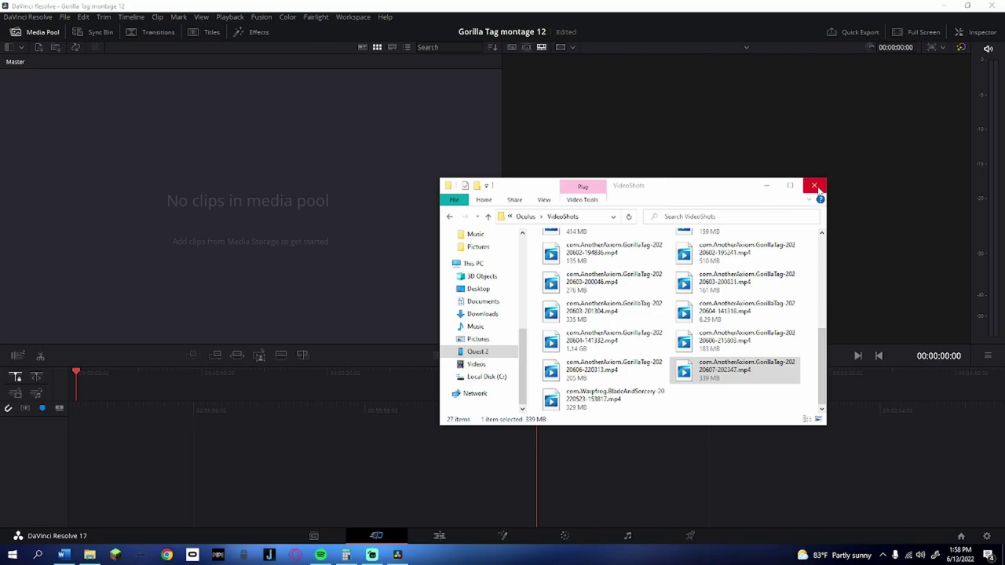
left_click(814, 185)
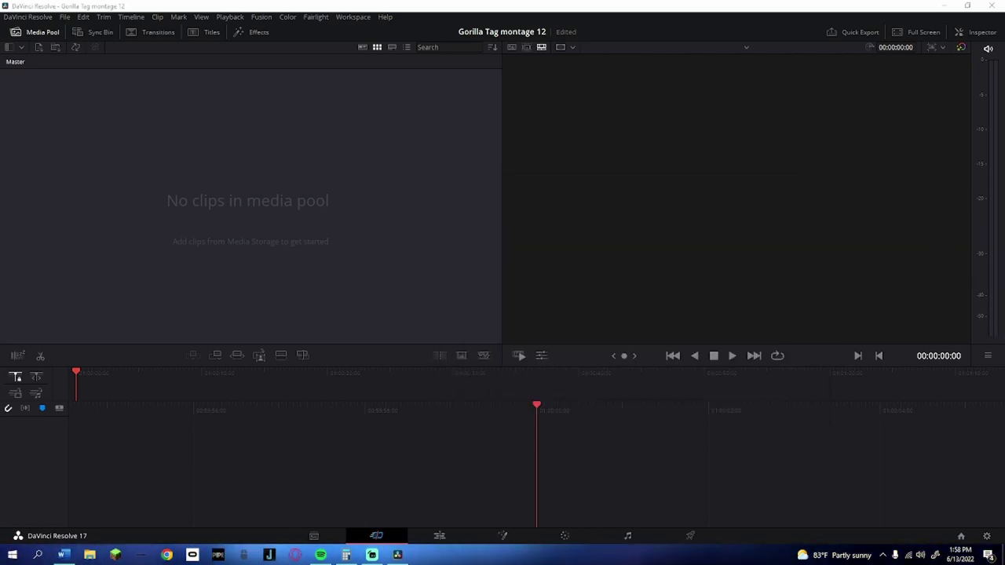
Import the Gorilla Tag clip, match the project frame rate, add it to the timeline, and switch to the Edit page.
left_click_drag(1004, 299, 336, 246)
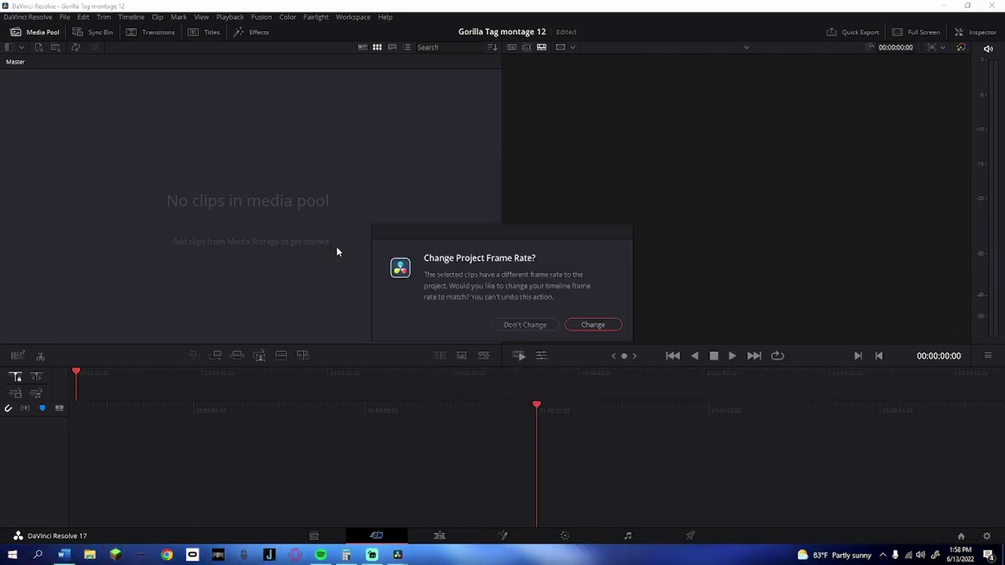
left_click(594, 325)
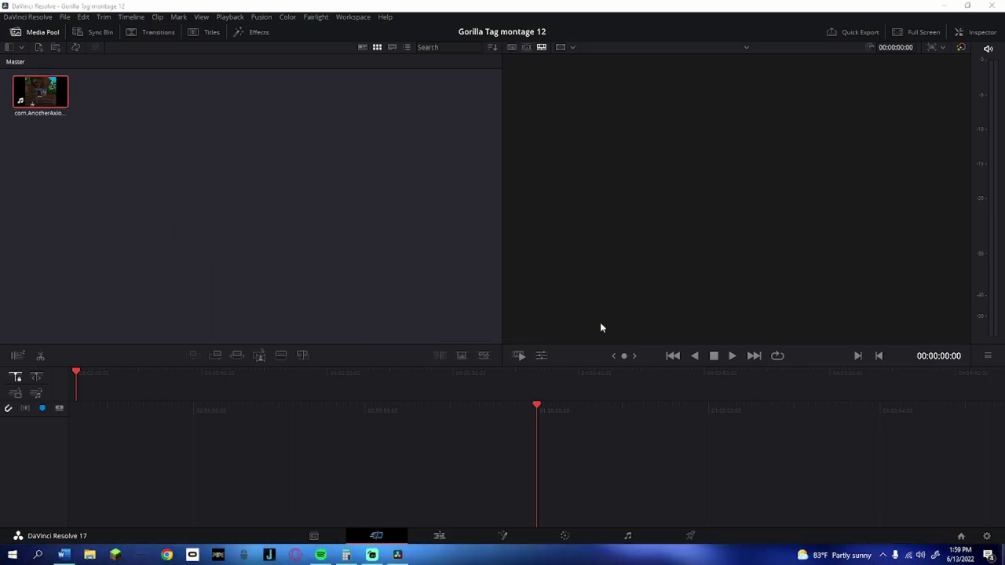
left_click_drag(40, 92, 94, 388)
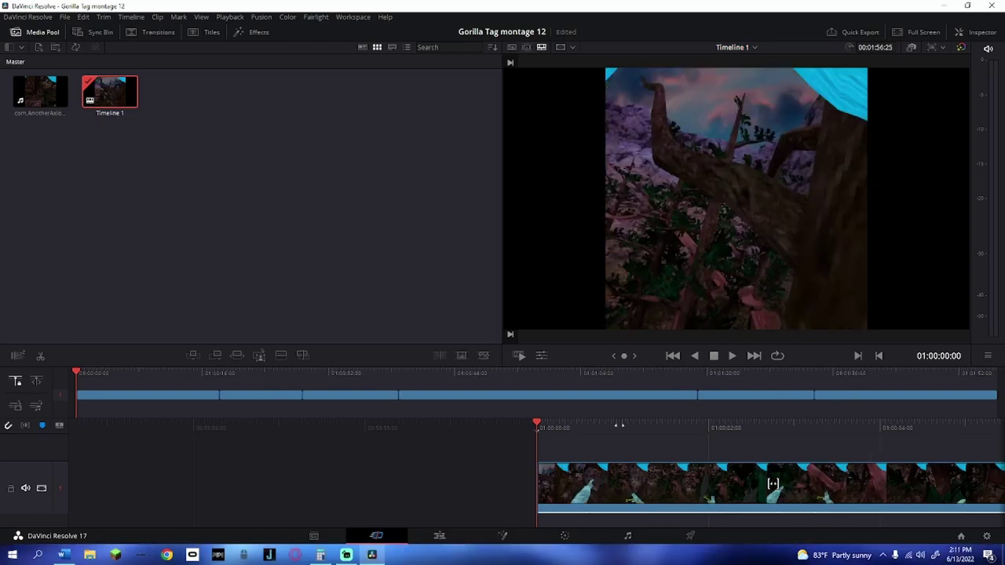
left_click(453, 536)
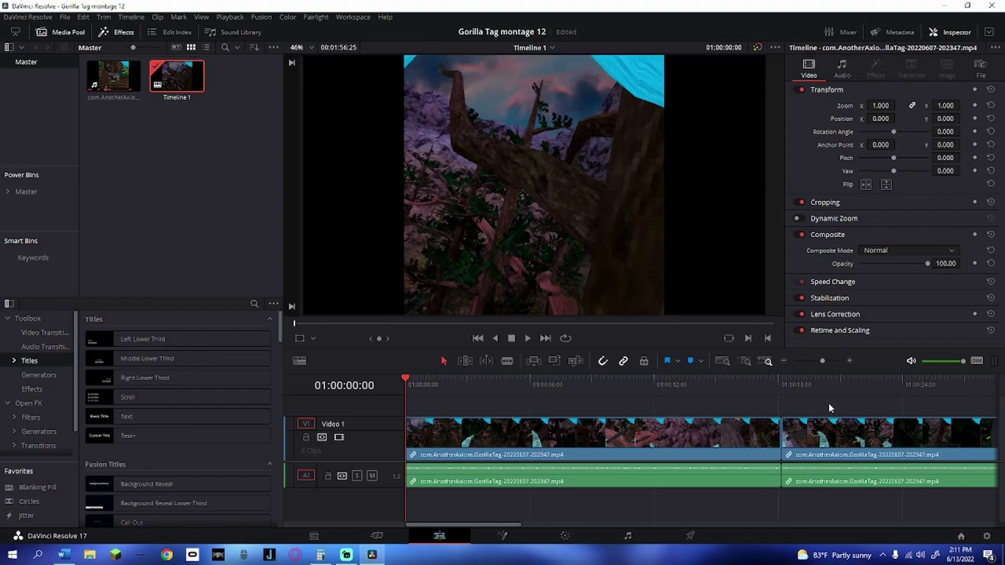
Select both timeline clips and drag Blanking Fill, found by searching 'bla' in Open FX, onto them.
left_click_drag(500, 525, 904, 520)
left_click_drag(817, 434, 453, 448)
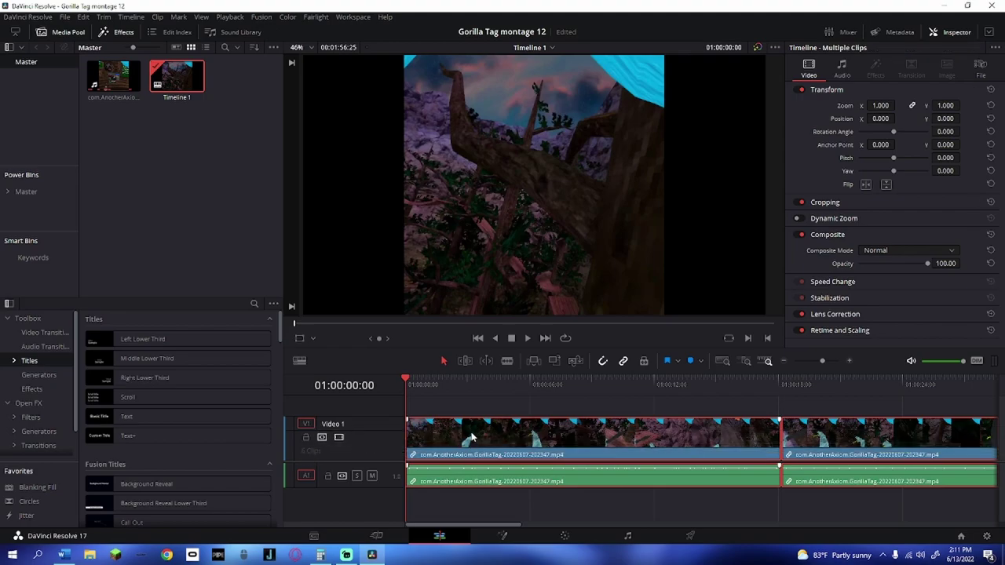
left_click(254, 304)
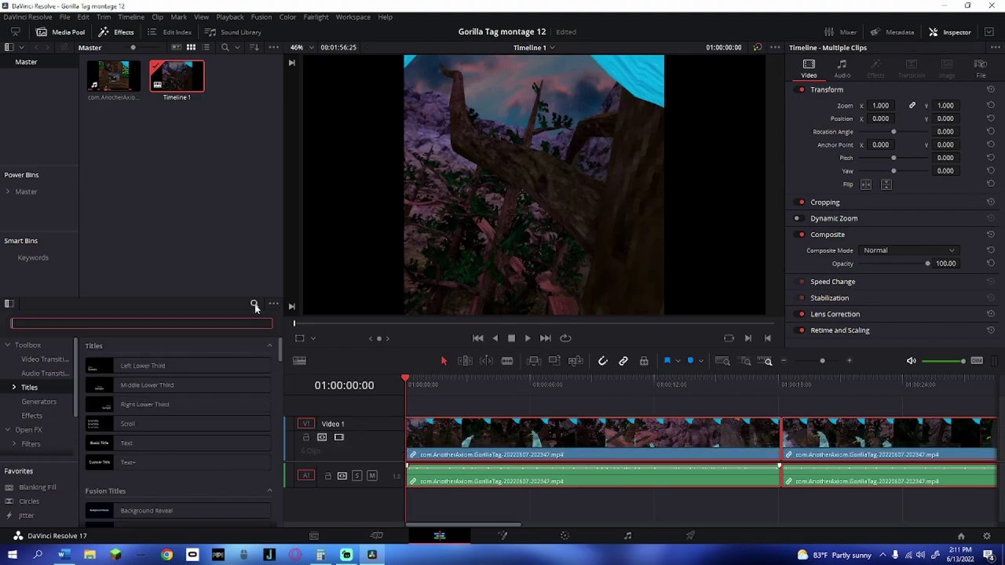
type("blank")
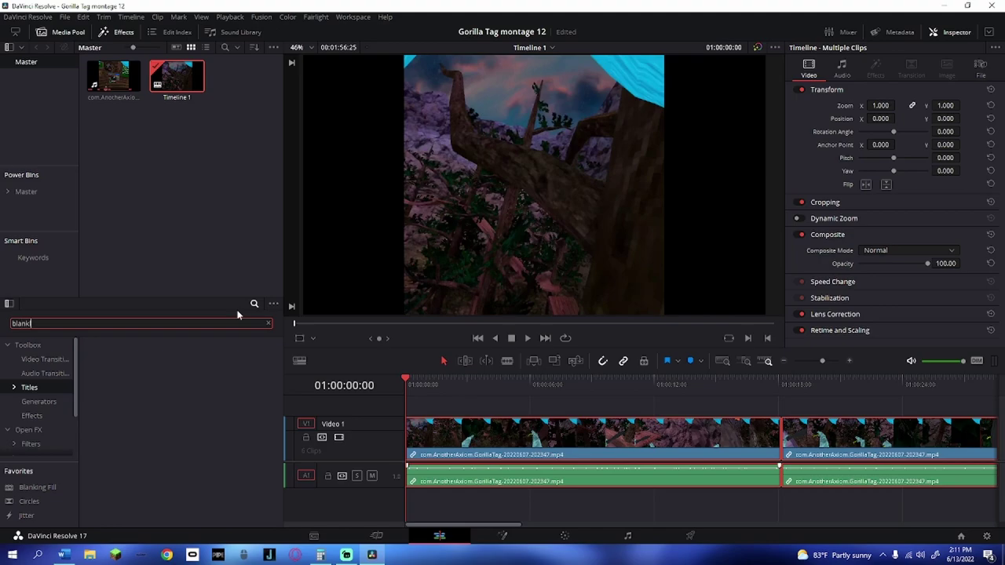
left_click(44, 348)
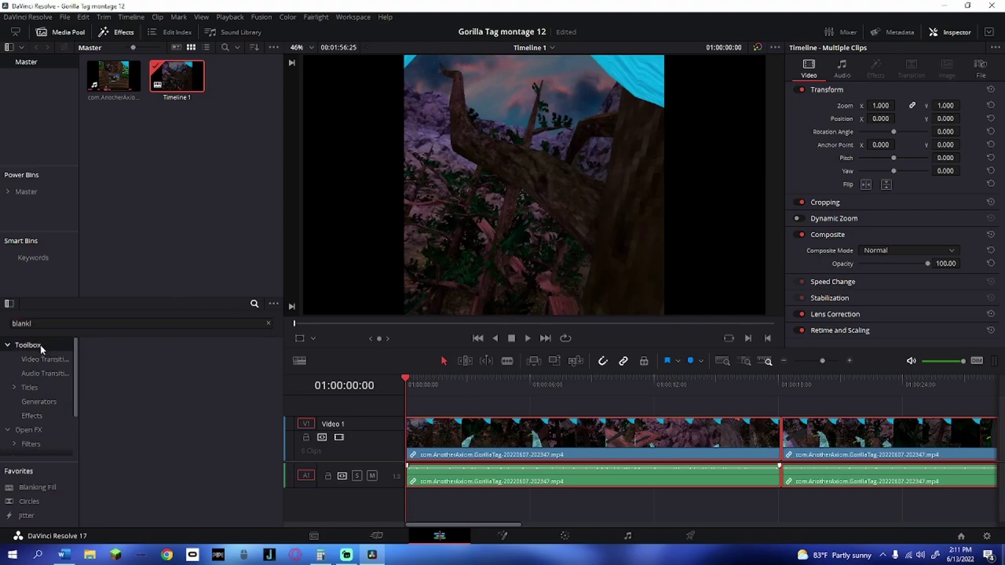
left_click(45, 431)
left_click(70, 323)
key("BackSpace")
key("BackSpace")
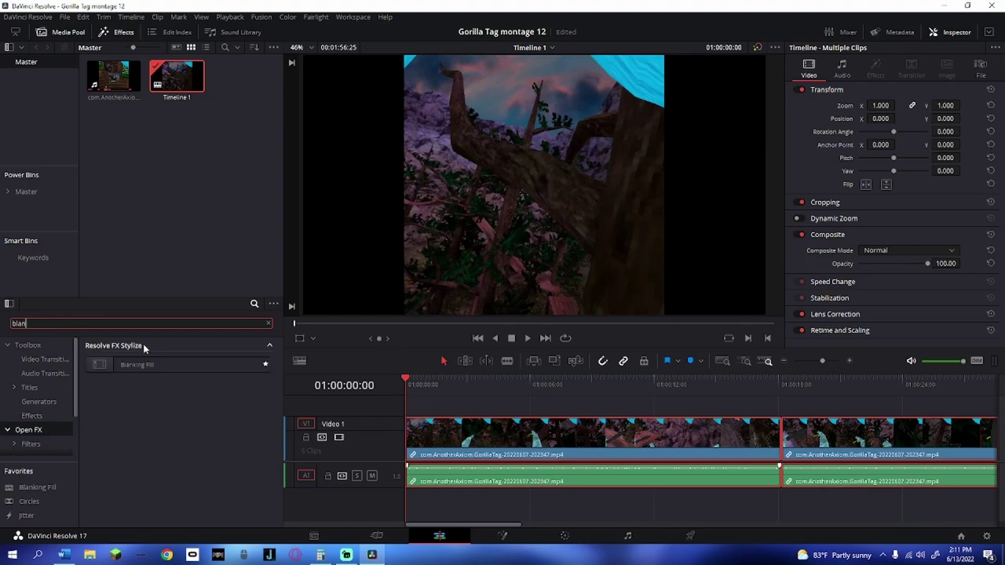
left_click_drag(152, 362, 546, 457)
Scrub and play the timeline from the start to preview Blanking Fill, then reselect all clips.
left_click(859, 388)
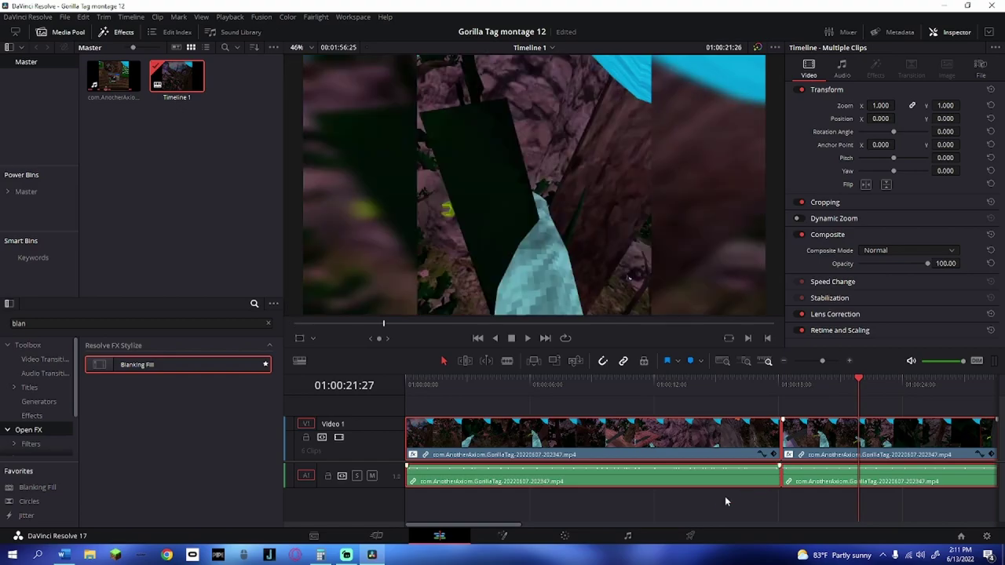
left_click(572, 384)
left_click(405, 385)
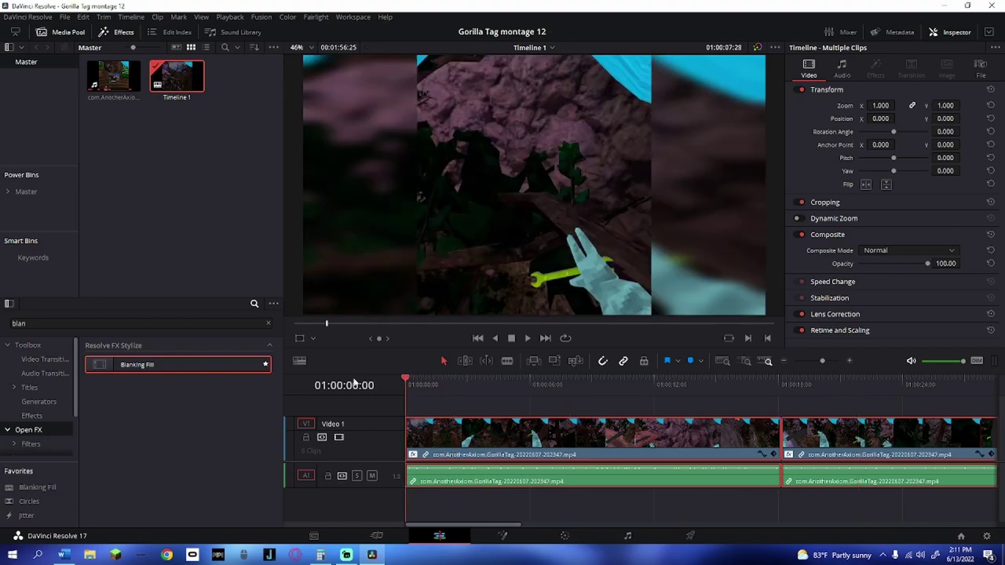
left_click(507, 477, "ctrl")
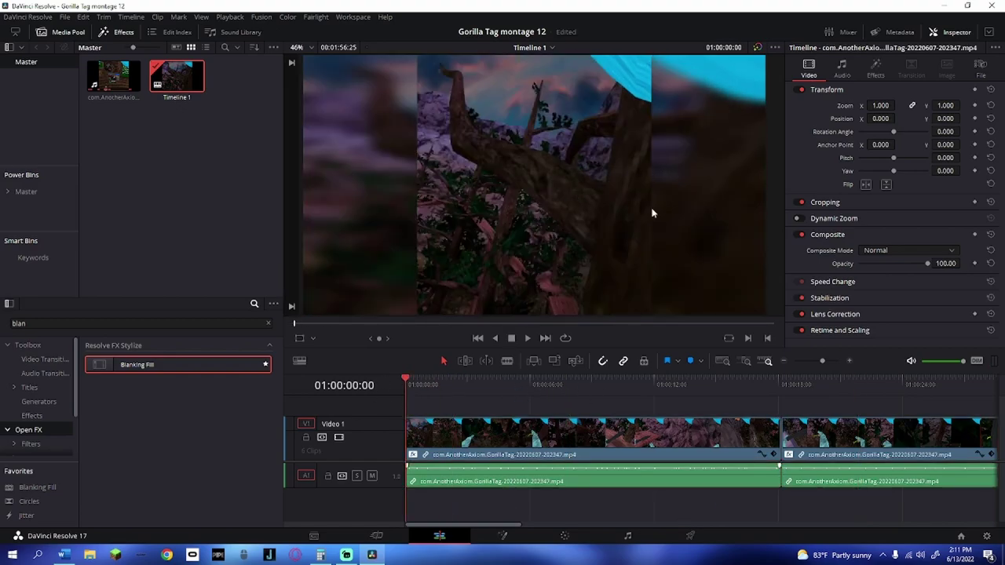
left_click(527, 337)
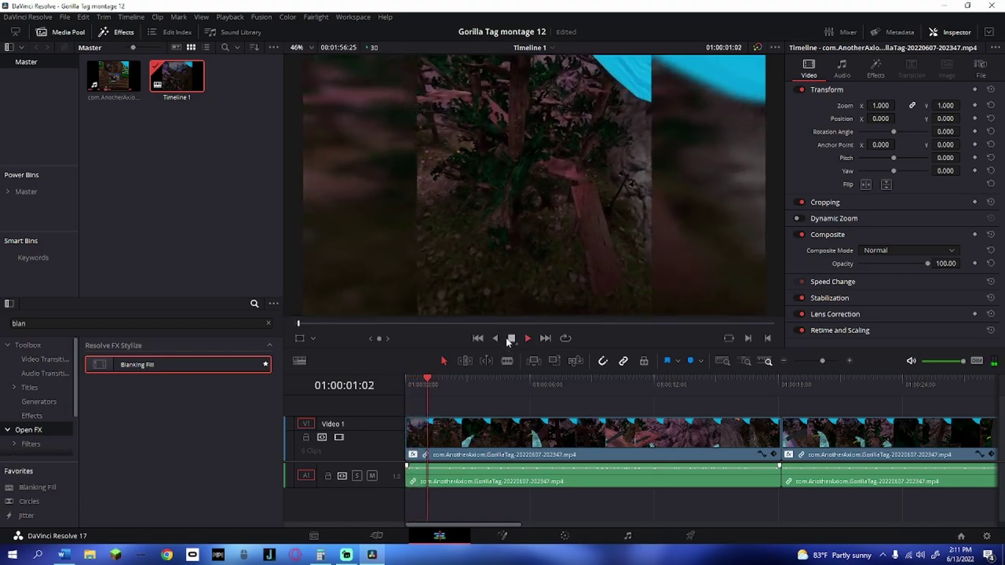
left_click(510, 338)
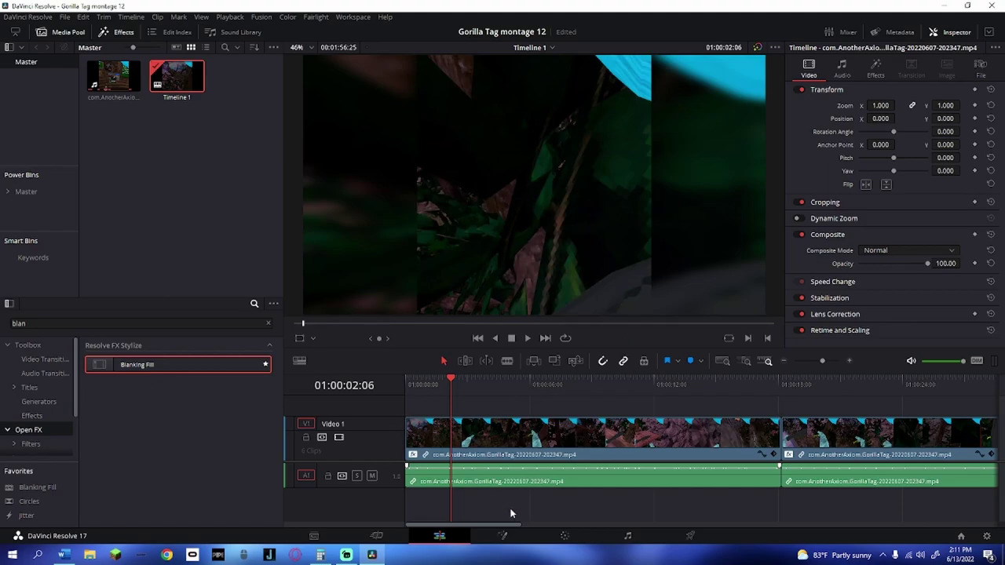
left_click_drag(490, 531, 217, 431)
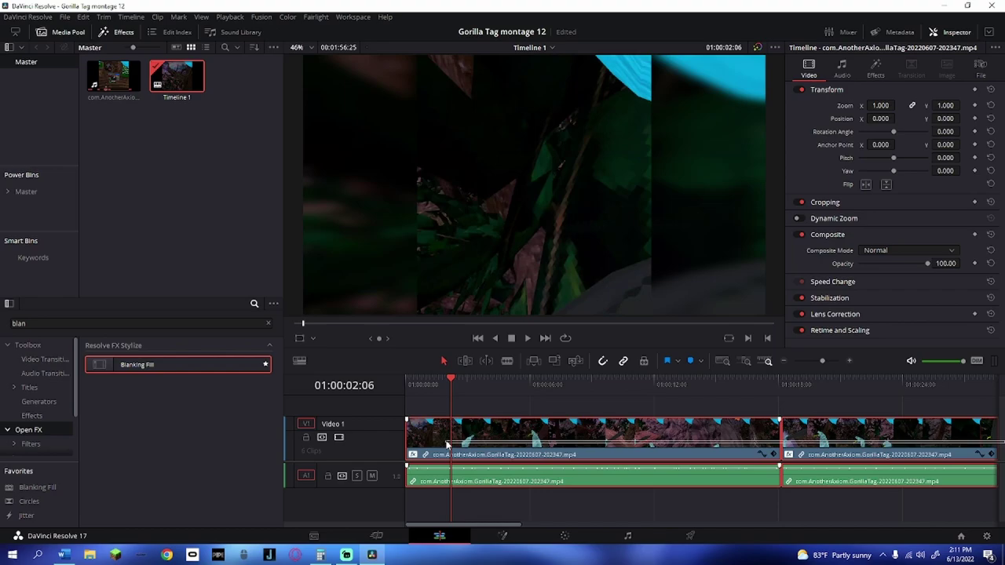
Shift the clips right to leave a gap at the start and search the titles for 'jit'.
left_click_drag(438, 448, 697, 449)
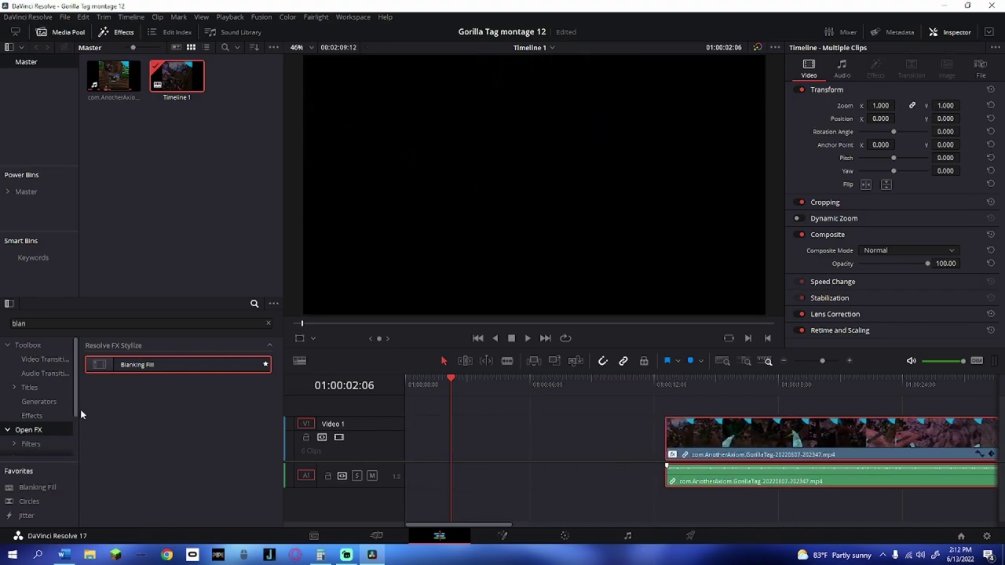
left_click(30, 387)
left_click(130, 324)
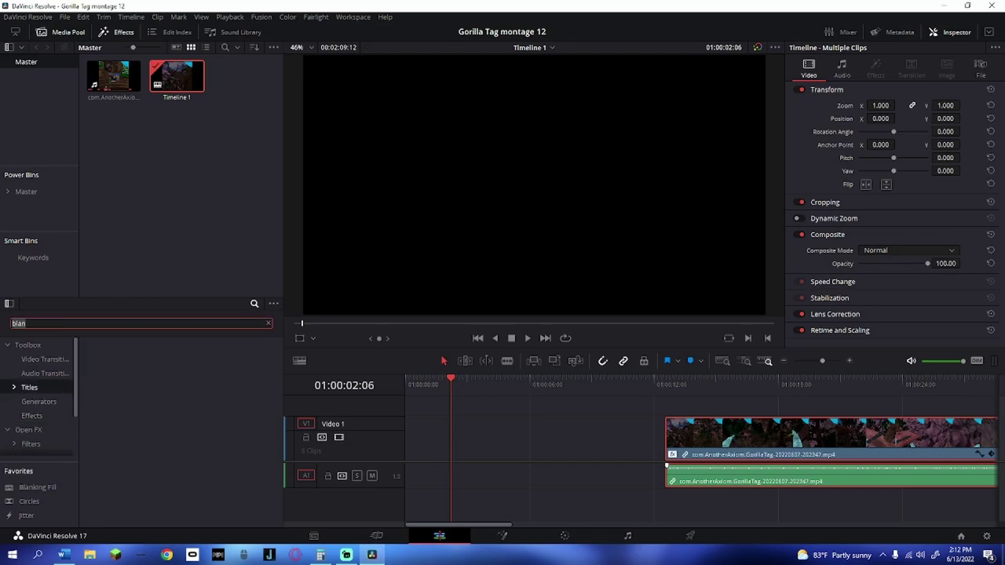
type("jitter")
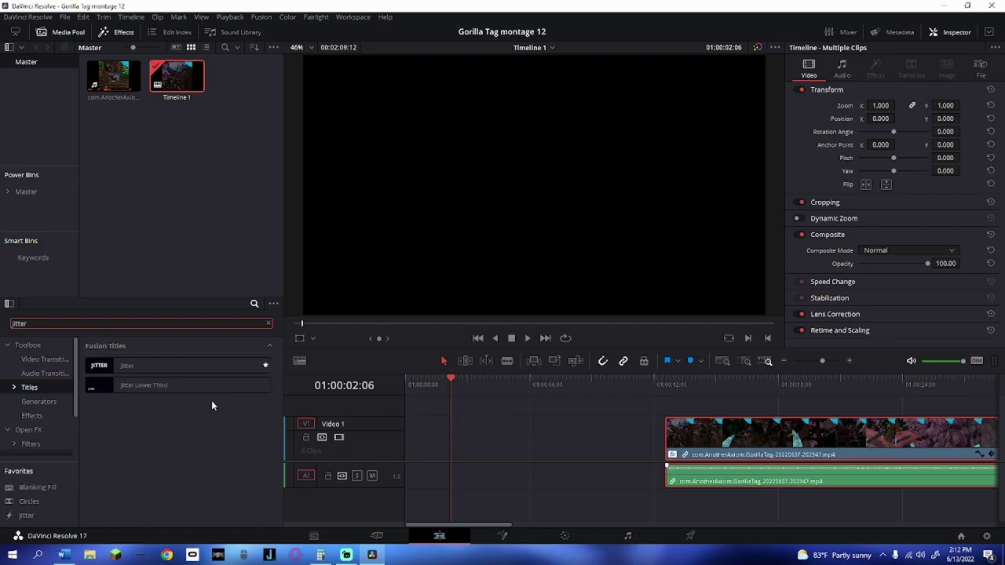
Clear the title search and scroll through the full list of titles.
left_click(13, 387)
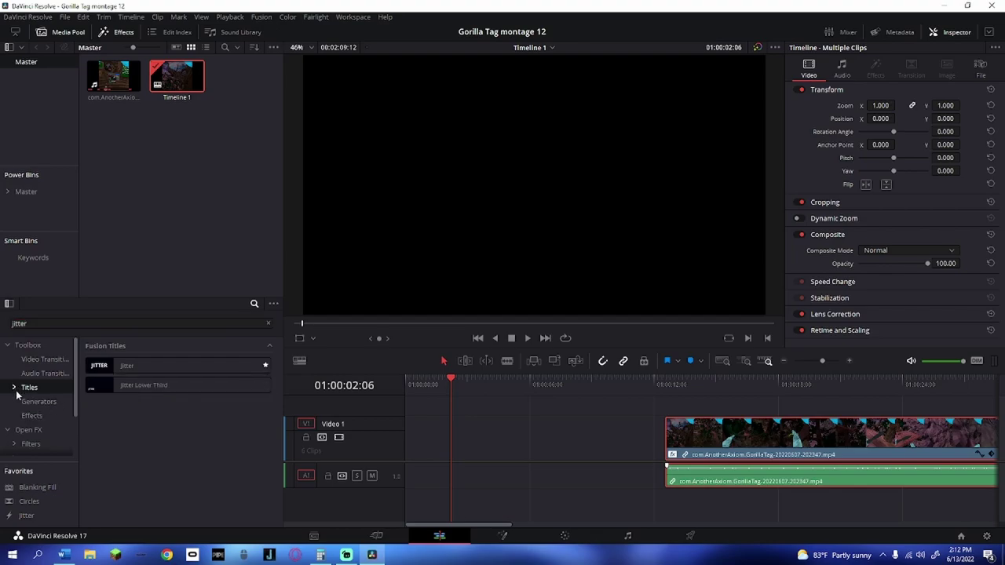
left_click(268, 324)
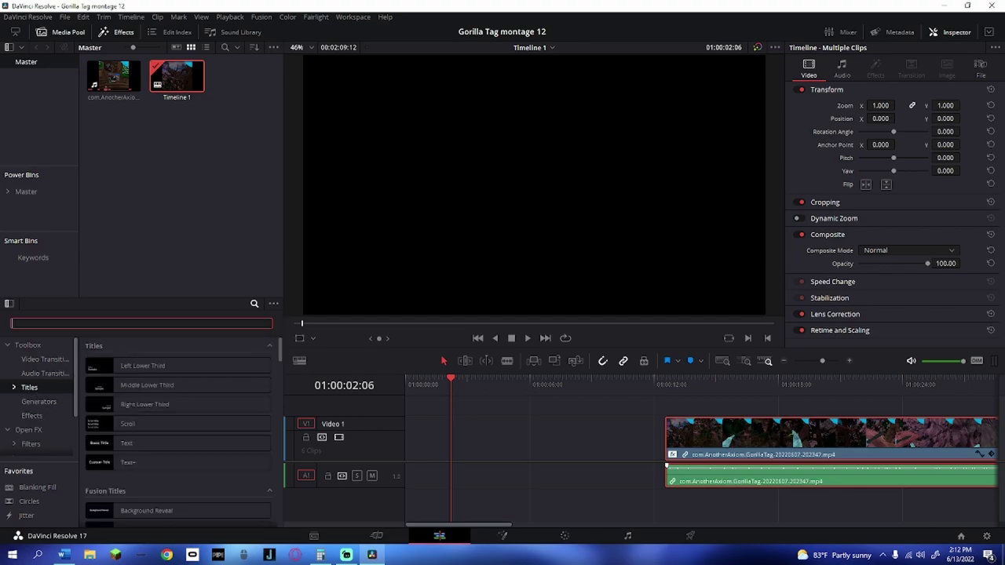
scroll(179, 434, "down", 5)
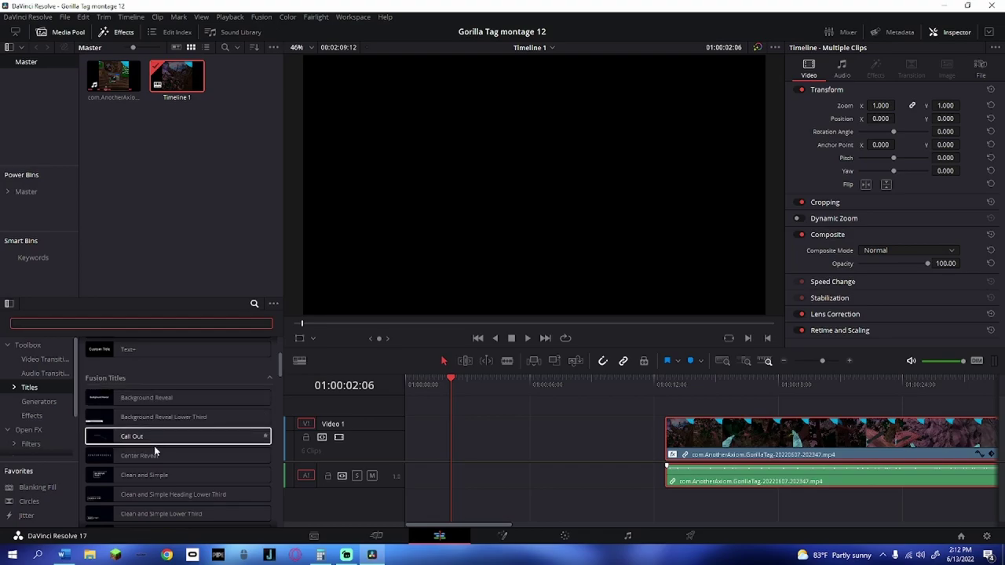
scroll(209, 436, "down", 3)
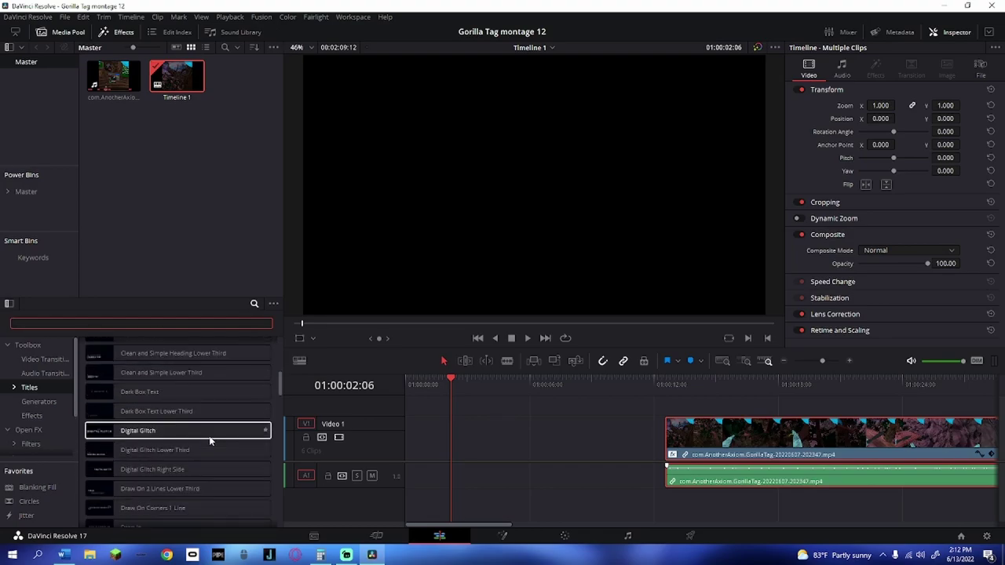
scroll(204, 430, "down", 3)
scroll(178, 414, "down", 3)
scroll(196, 424, "up", 12)
Place the Jitter title at the timeline start, close the gap after it, and change its text to TGTSAMMY.
left_click_drag(26, 515, 408, 442)
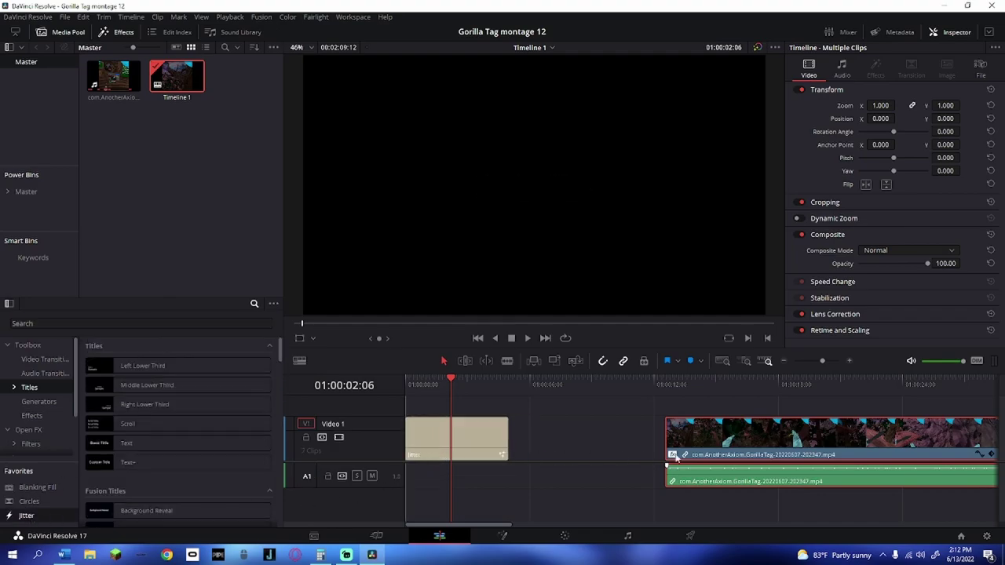
left_click_drag(706, 438, 542, 438)
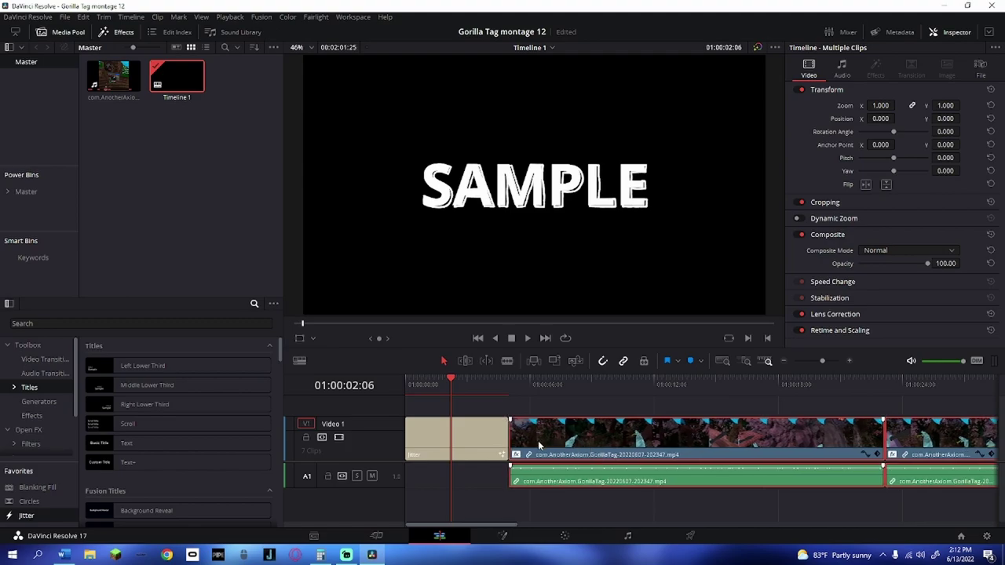
left_click(470, 428)
left_click(821, 159)
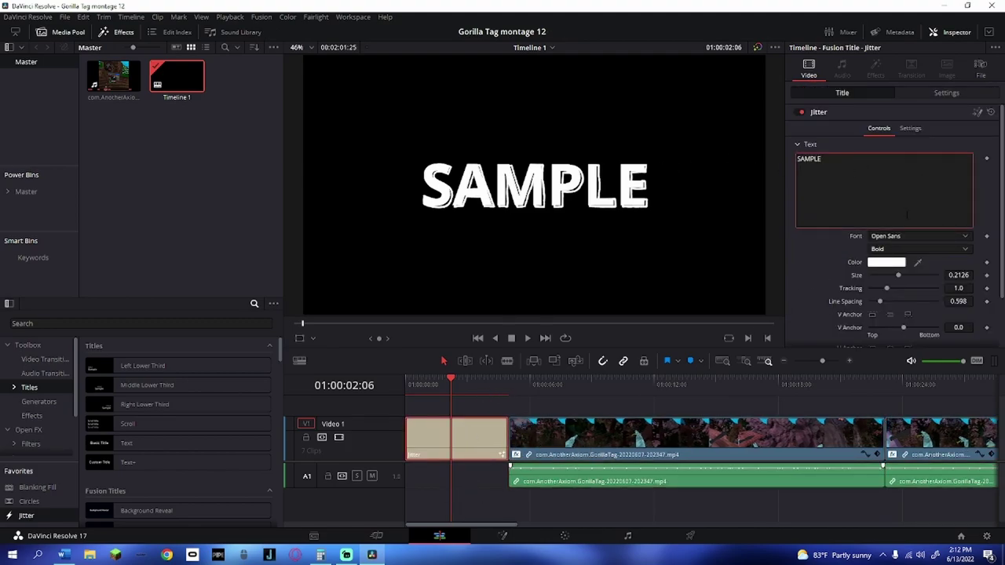
key("ctrl+a")
type("TGT")
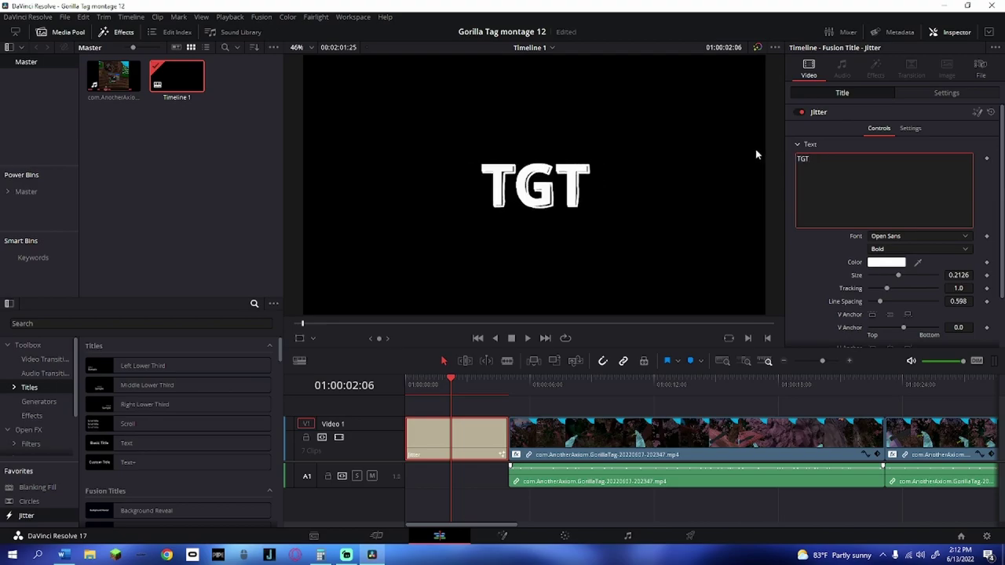
type("SAMMY")
Play the timeline from the start to preview the TGTSAMMY intro, then rewind the playhead.
left_click(477, 337)
left_click(526, 338)
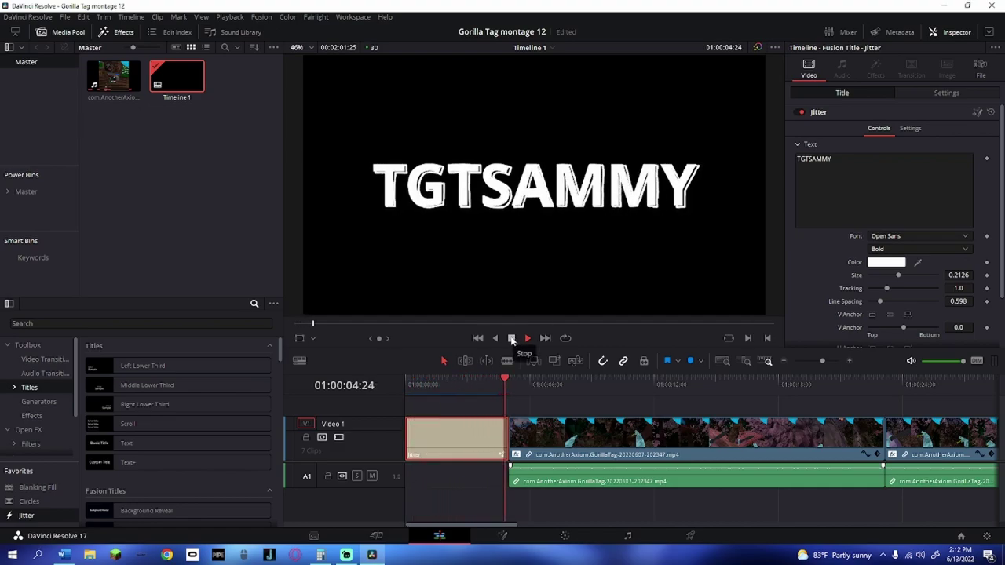
left_click(510, 337)
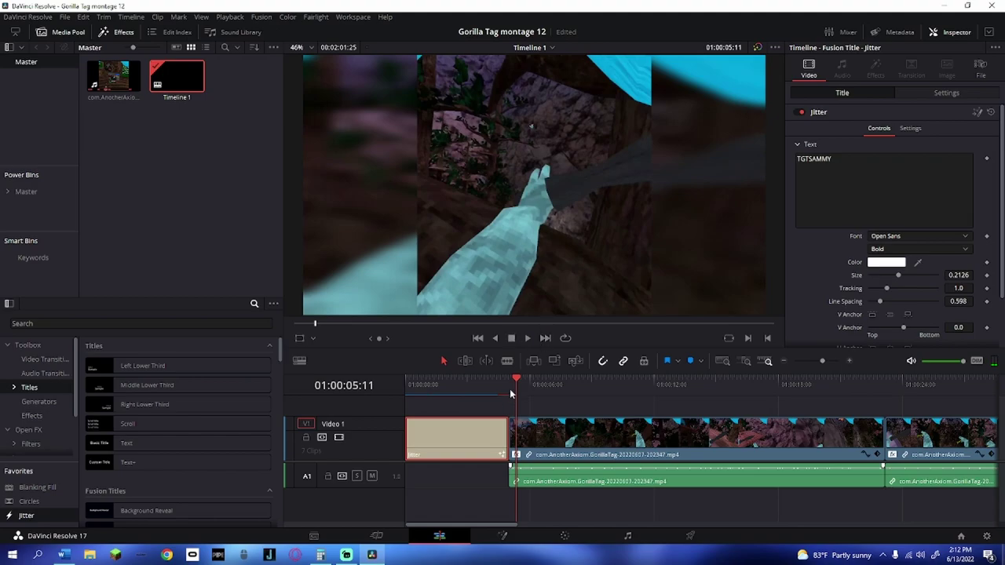
left_click_drag(512, 383, 414, 380)
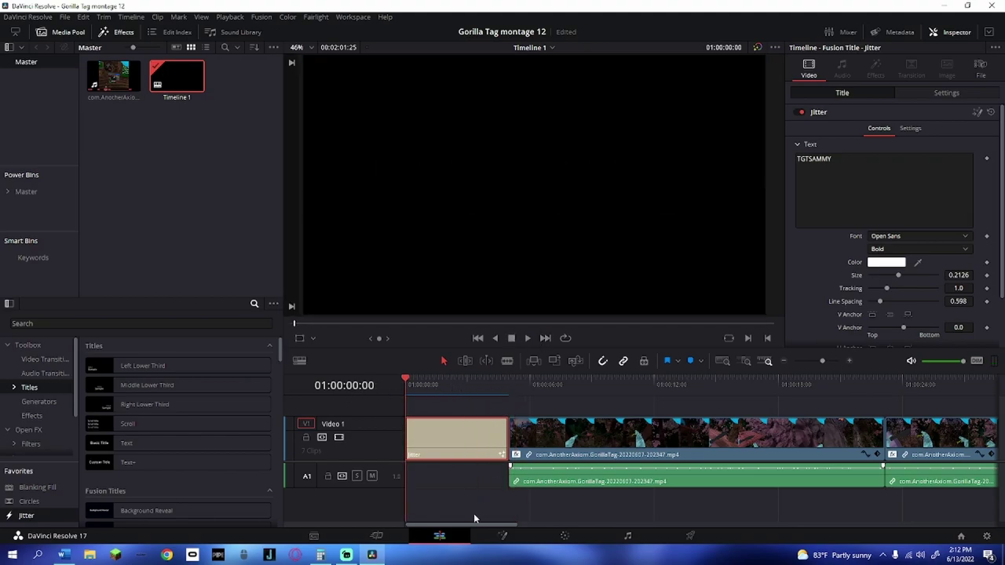